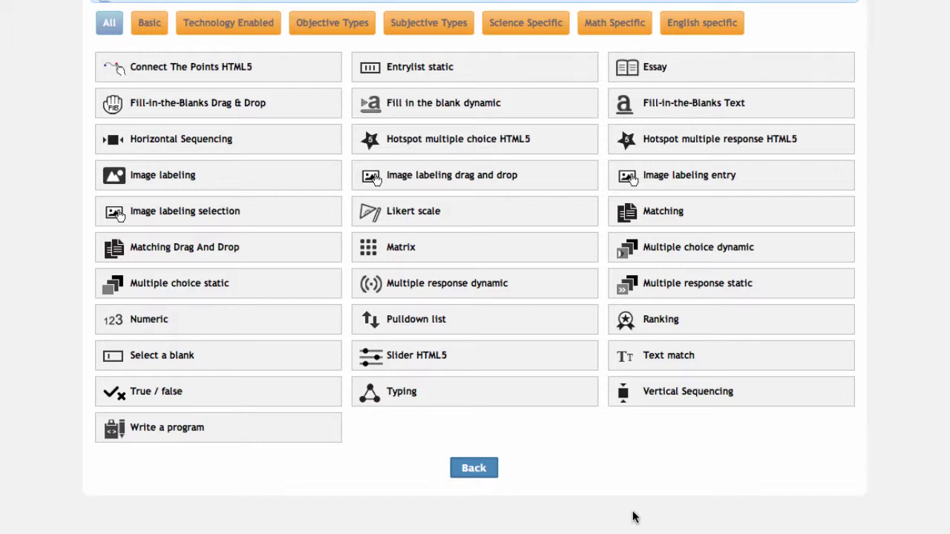
- Create a Fill-in-the-Blanks Text item with item code Exam 1 Q25 and item label 25
left_click(777, 109)
left_click(519, 101)
type("E")
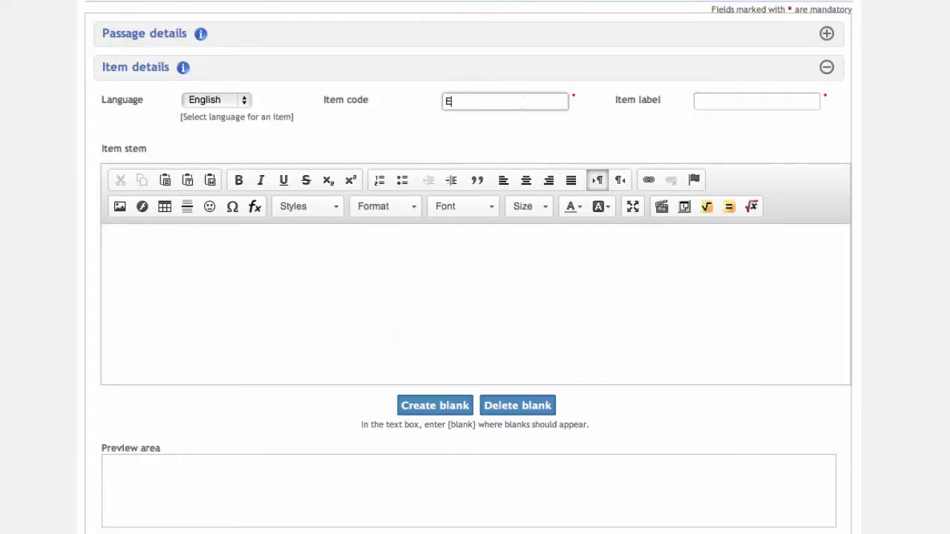
type("xam 1 Q25")
left_click(757, 101)
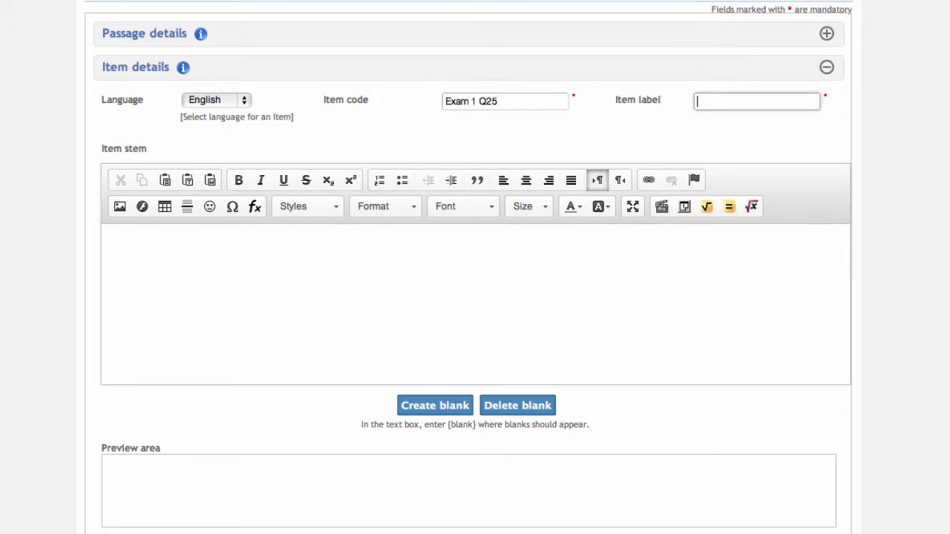
type("25")
- Enter "LED stand for Light Emitting Diode" as the item stem
key("Tab")
type("LED sta")
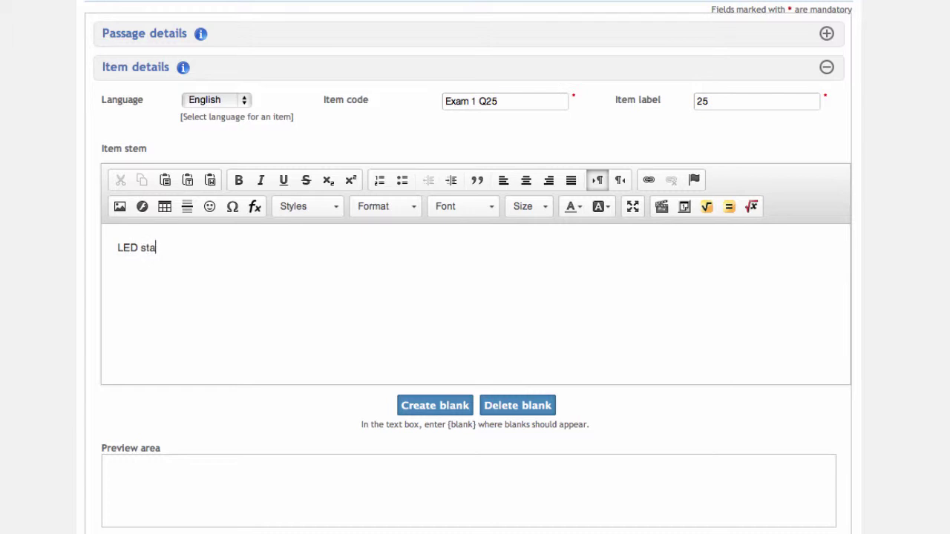
type("nd for Light Emitting Diode")
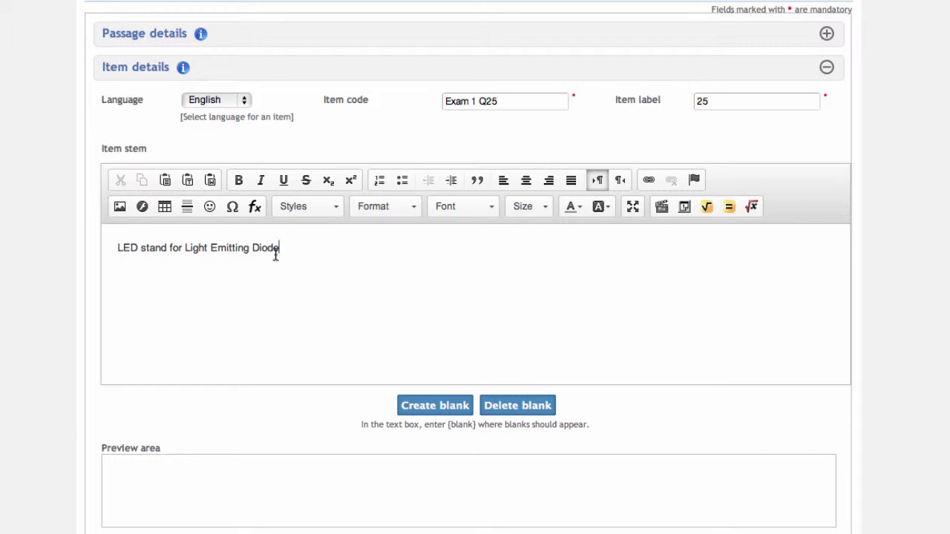
- Replace the words "Light" and "Emitting" in the item stem with {blank} placeholders
double_click(192, 248)
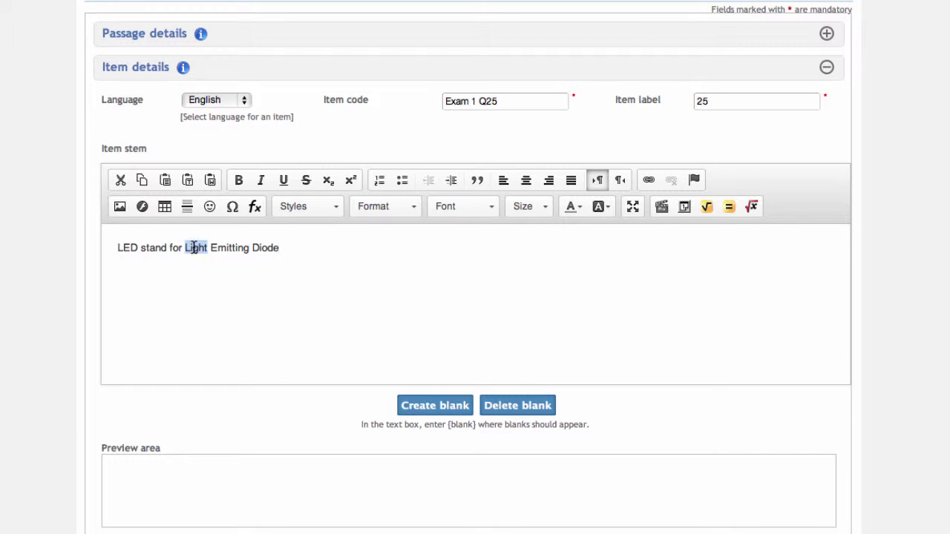
type("{blank")
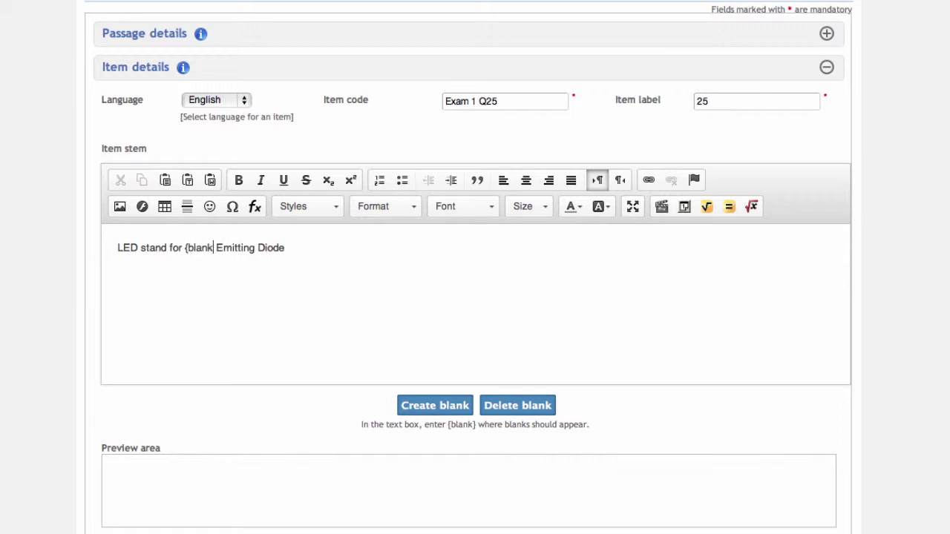
type("}")
left_click_drag(219, 248, 258, 248)
type("{blank")
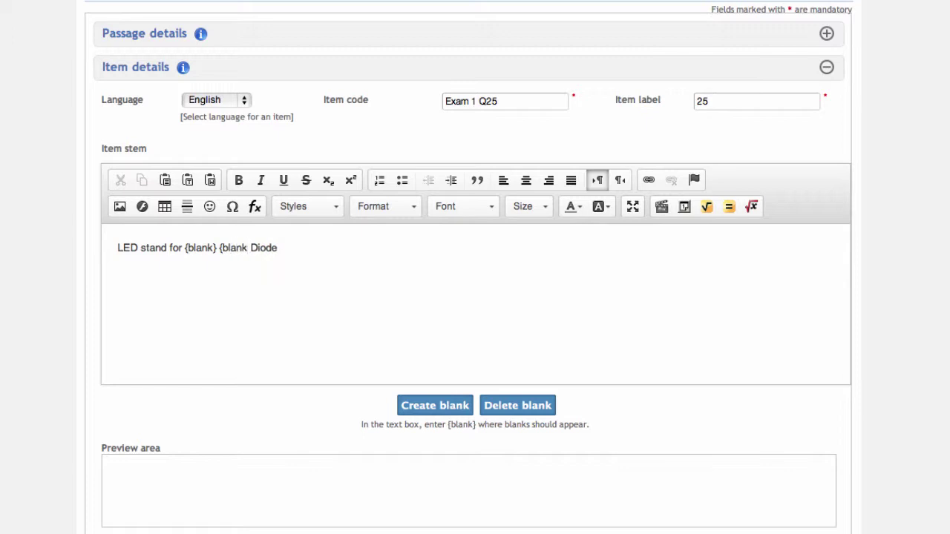
type("}")
- Replace "Diode" in the stem with {blank} and create the answer blanks from the placeholders
key("Right")
key("shift+Right")
key("shift+Right")
key("shift+Right")
key("shift+Right")
key("shift+Right")
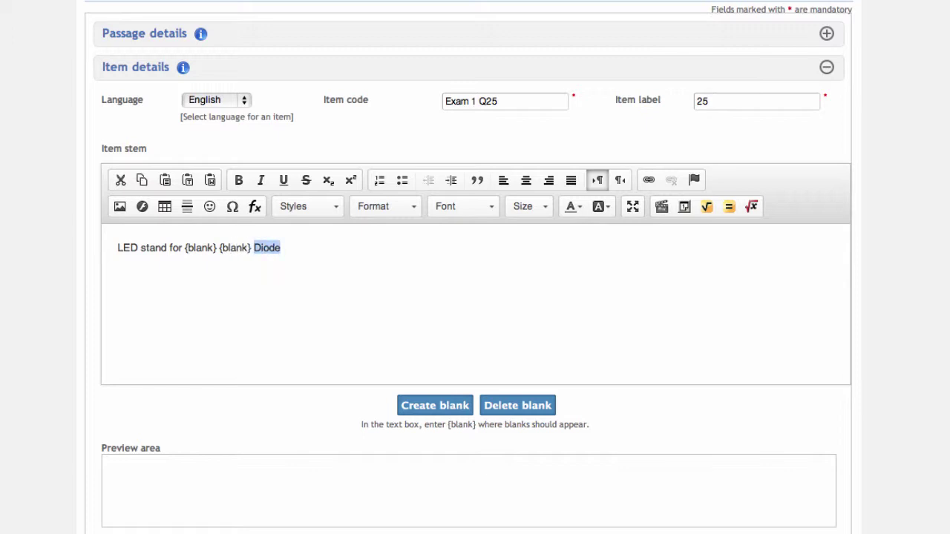
type("{blan")
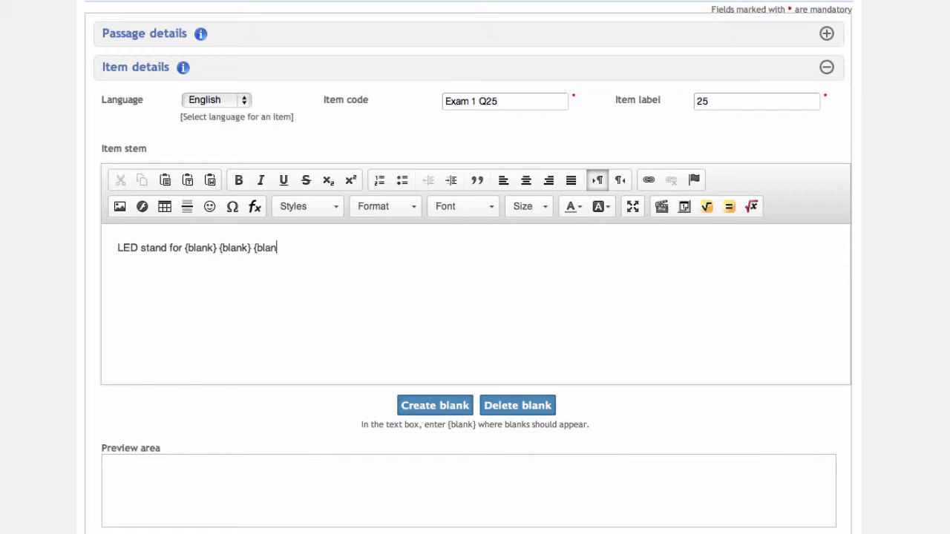
type("k}")
left_click(438, 407)
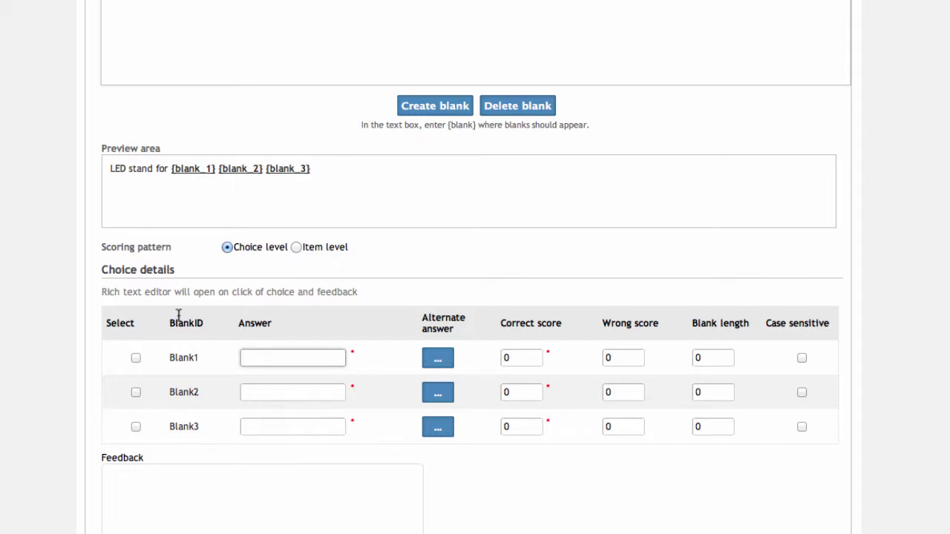
- Try item-level scoring with an item score of 3, and return the scoring pattern to choice level
left_click(296, 248)
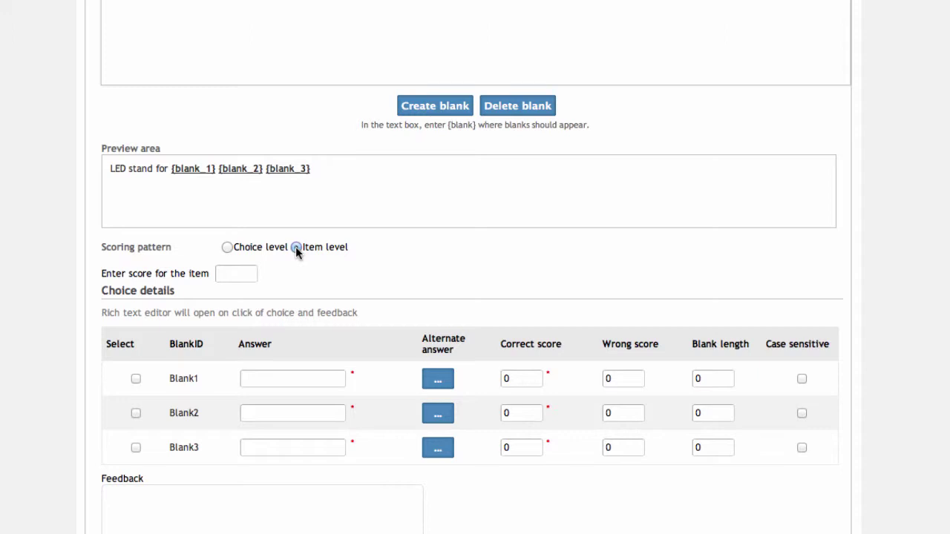
left_click(245, 273)
type("3")
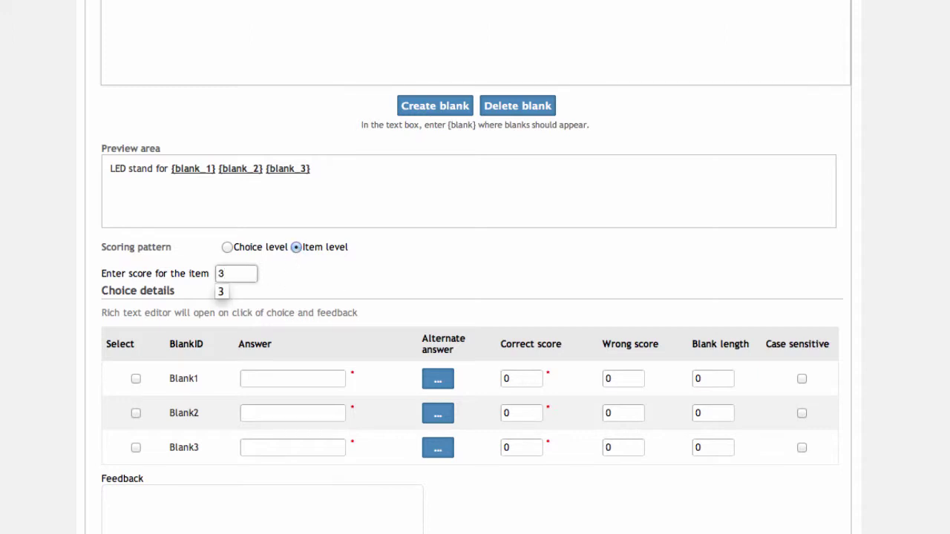
left_click(331, 277)
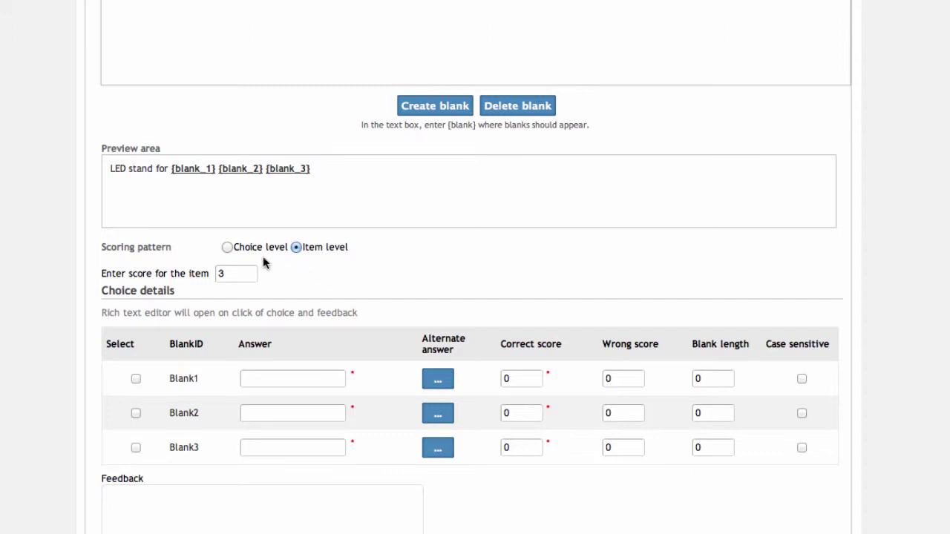
left_click(227, 248)
- Enter the answers Light for Blank1, Emitting for Blank2 and Diode for Blank3
left_click(273, 357)
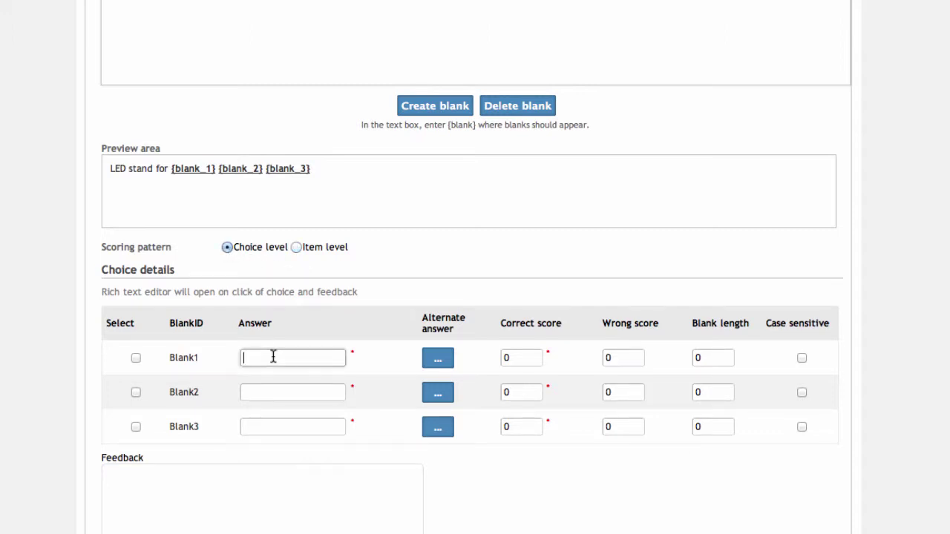
type("Light")
key("Tab")
key("Tab")
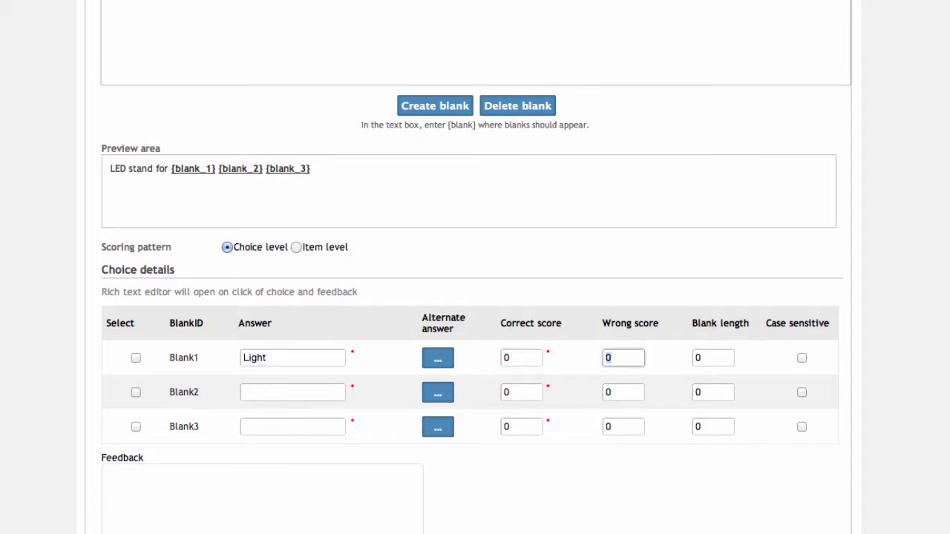
key("Tab")
key("Tab")
type("Emitting")
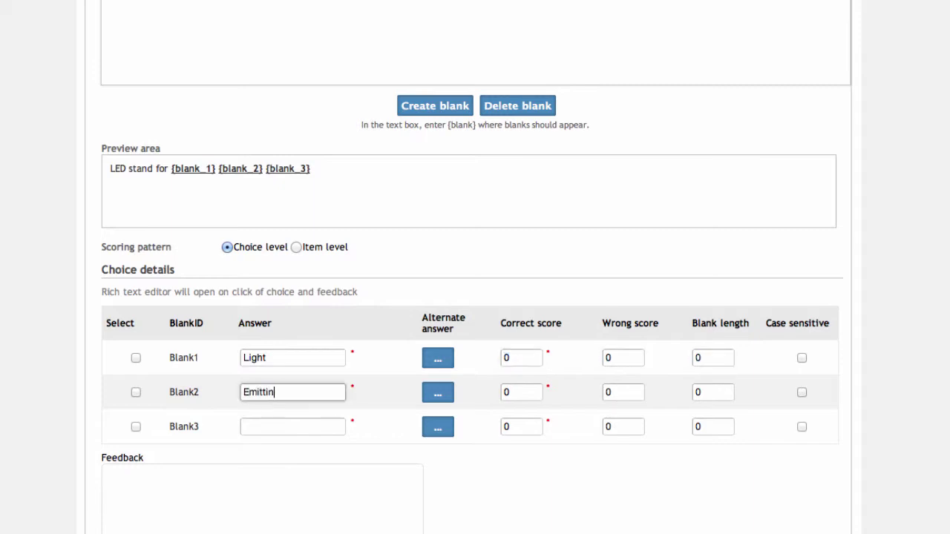
key("Tab")
key("Tab")
key("Tab")
key("Tab")
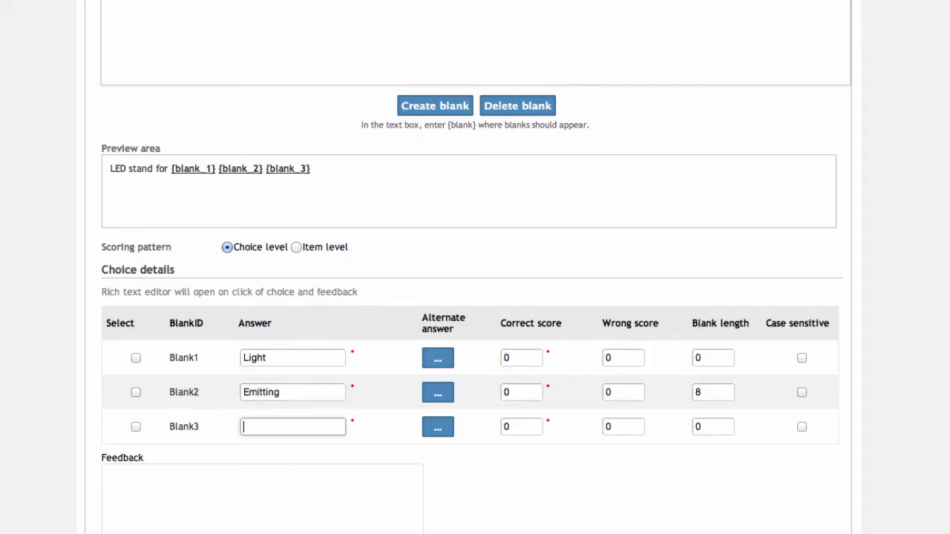
type("Diode")
- Set the correct score to 1 for each of the three blanks
left_click(524, 354)
key("BackSpace")
key("Tab")
left_click(522, 357)
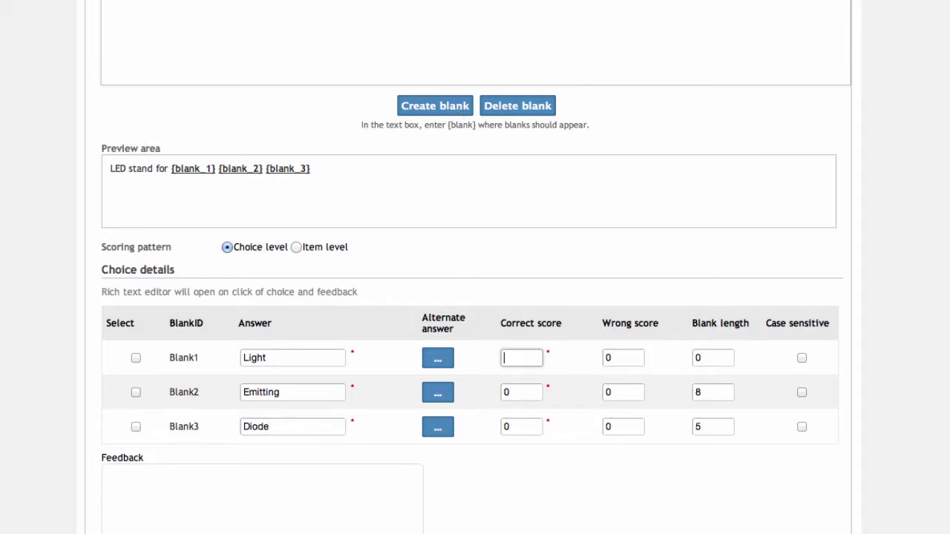
type("1")
key("Tab")
key("Tab")
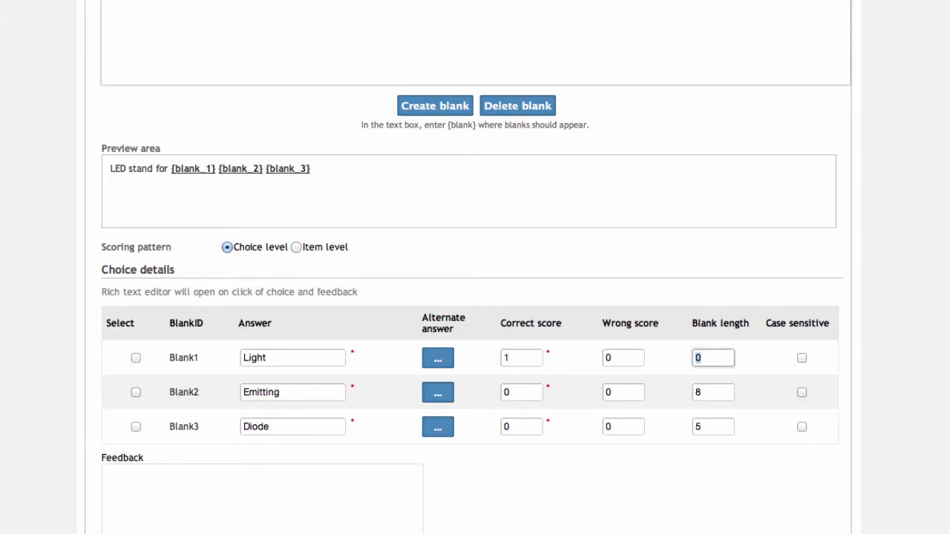
key("Tab")
type("1")
key("Tab")
key("Tab")
key("Tab")
key("Tab")
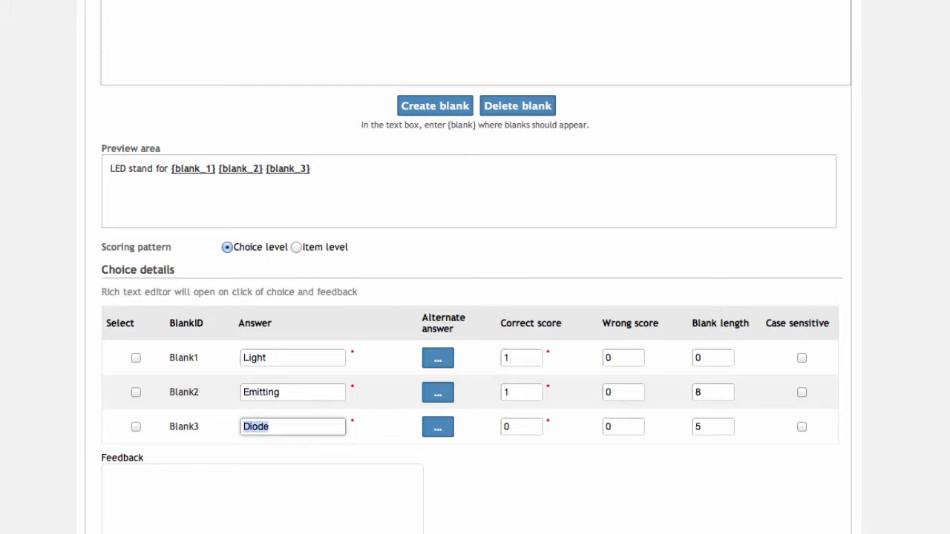
type("1")
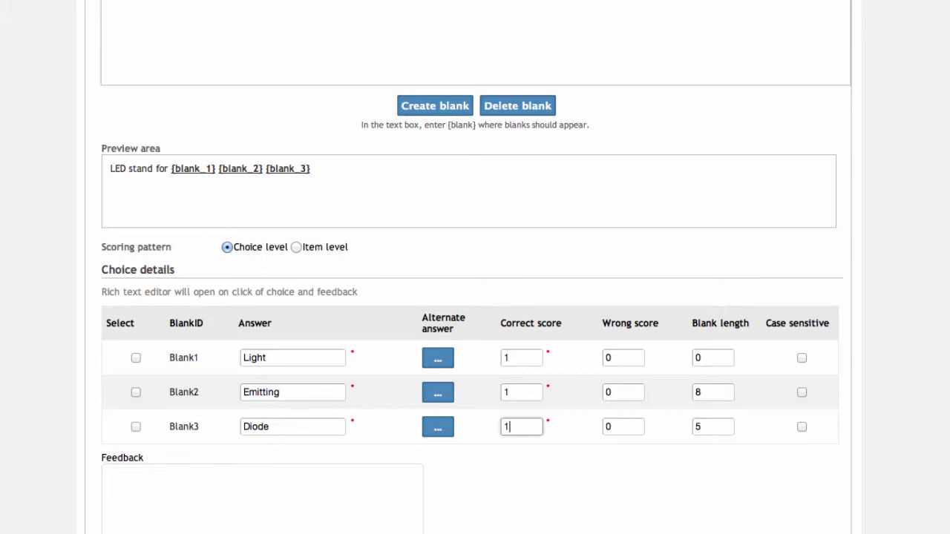
- View the alternate answer options for Blank1 without adding an answer
left_click(438, 359)
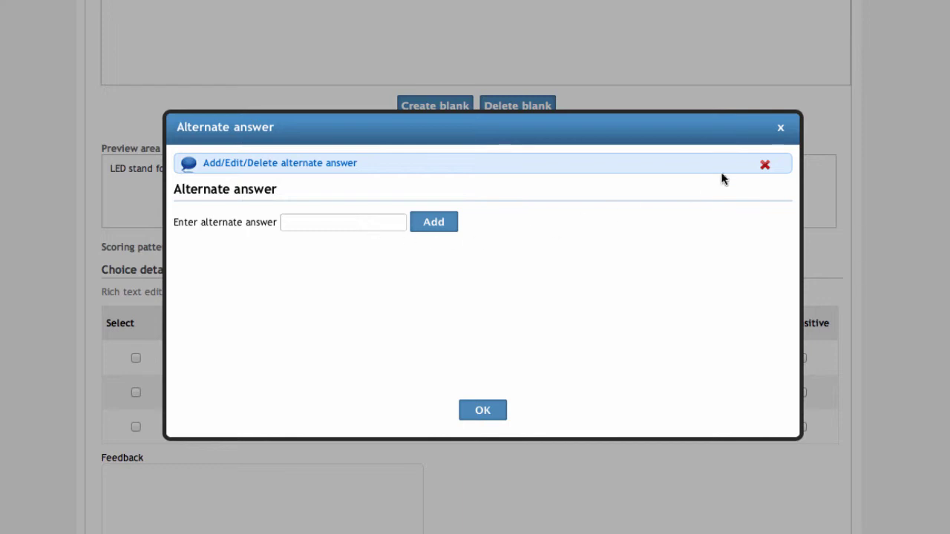
left_click(781, 131)
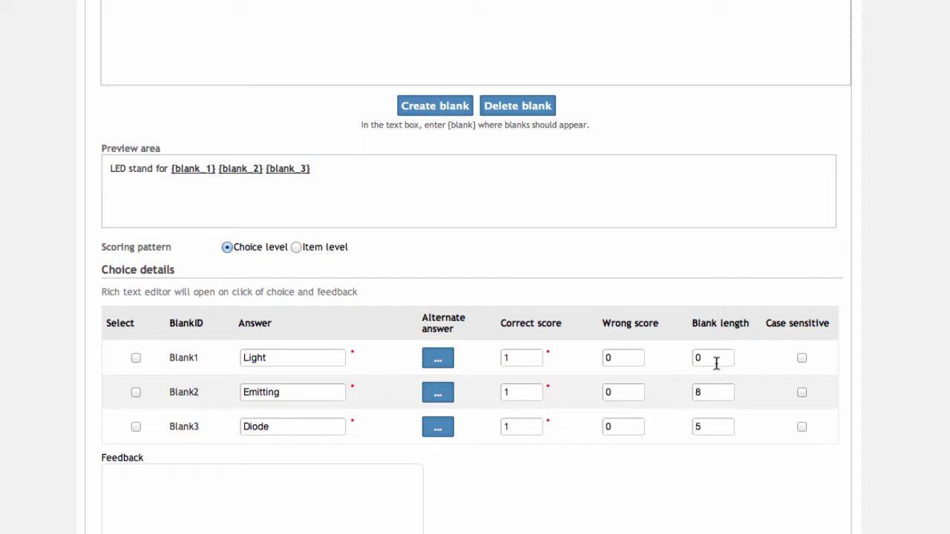
- Set the blank length of Blank1 and Blank3 to 8
left_click_drag(711, 358, 694, 359)
type("8")
key("Tab")
key("Tab")
key("Tab")
key("Tab")
key("Tab")
key("Tab")
key("Tab")
key("Tab")
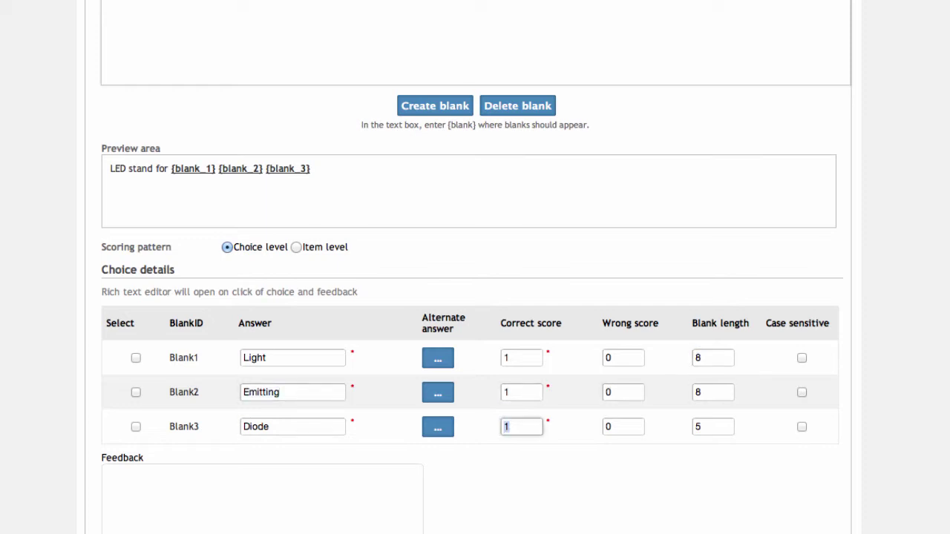
type("8")
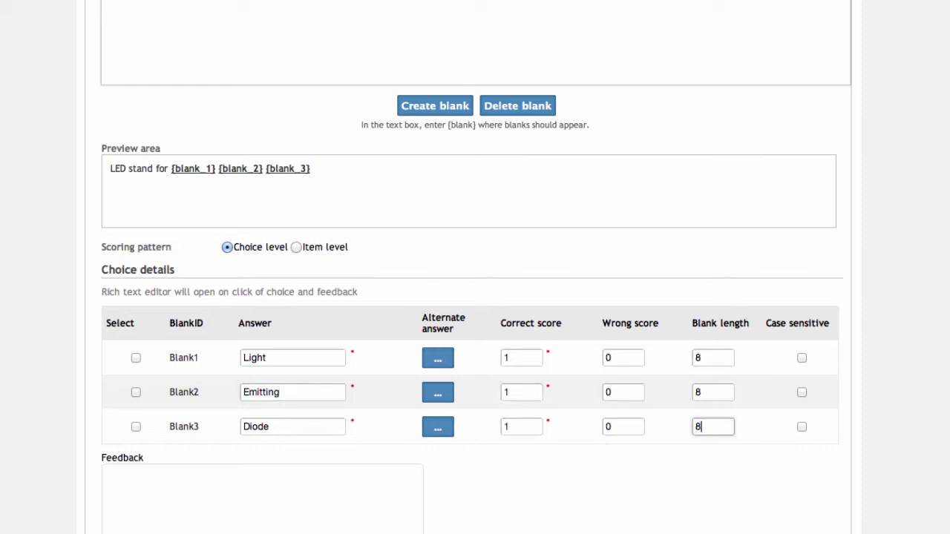
- View the rich text editor for the item feedback and close it without entering anything
left_click(778, 366)
left_click(236, 61)
left_click(171, 488)
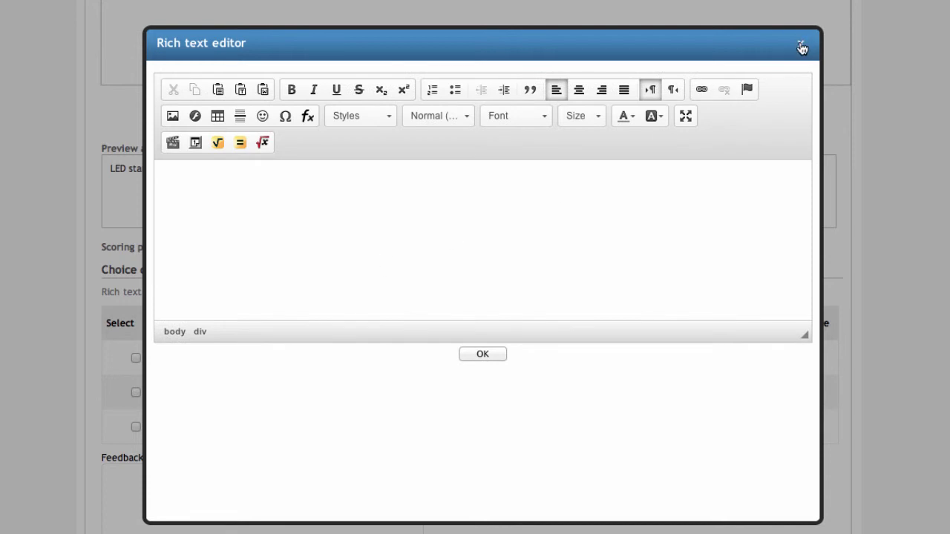
left_click(801, 45)
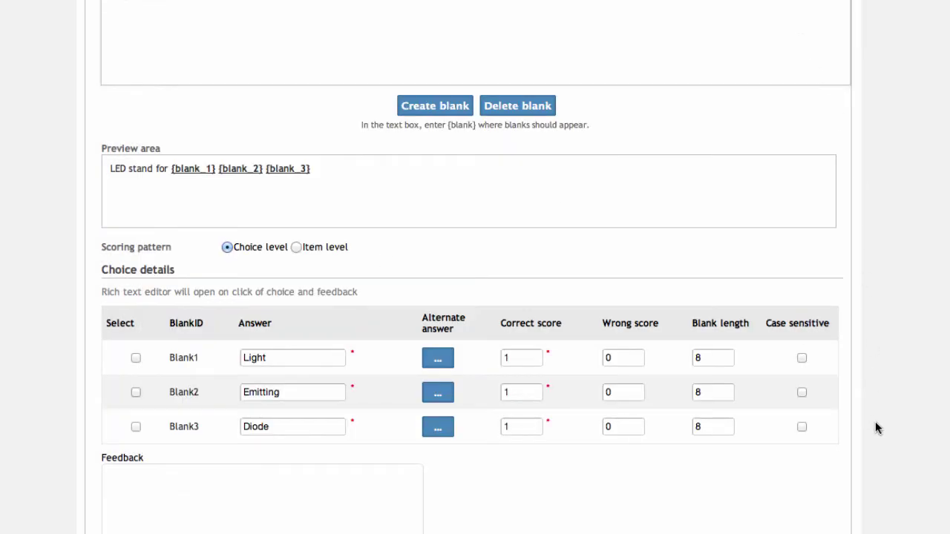
- Set the item's complexity to Easy and classification to Knowledge, and save the item
scroll(875, 423, "down", 3)
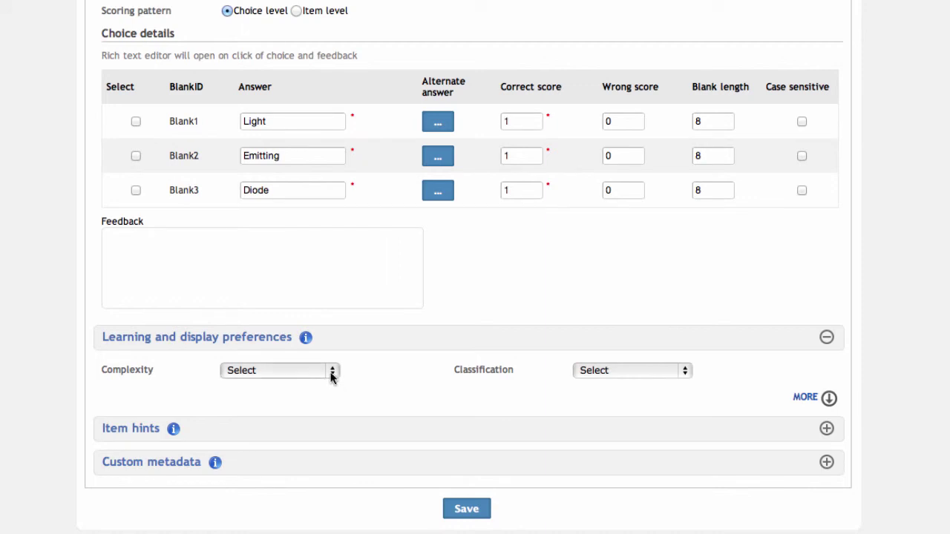
left_click(332, 373)
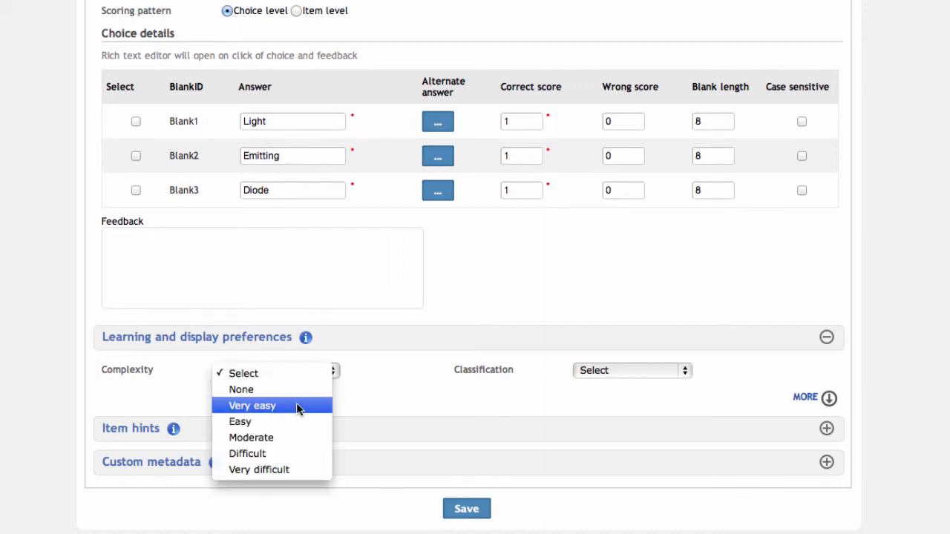
left_click(275, 420)
left_click(602, 371)
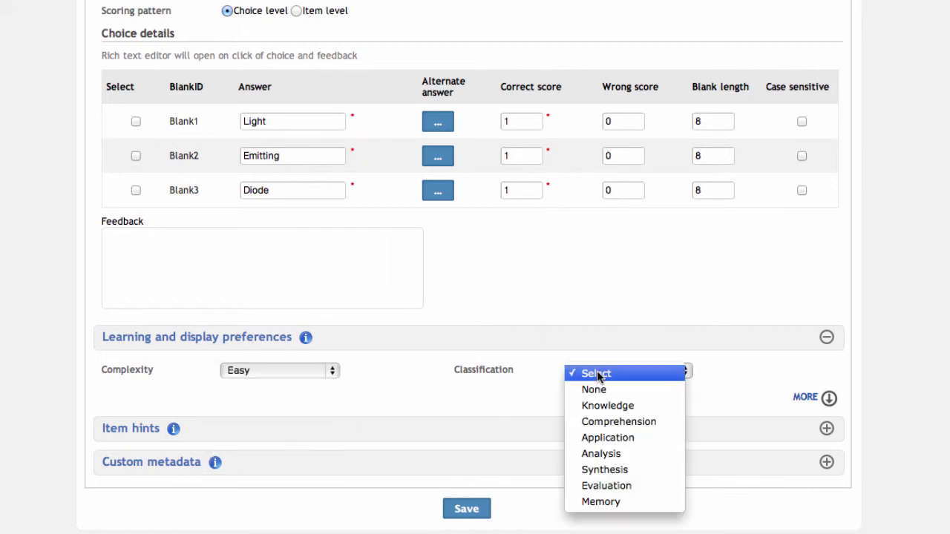
left_click(627, 408)
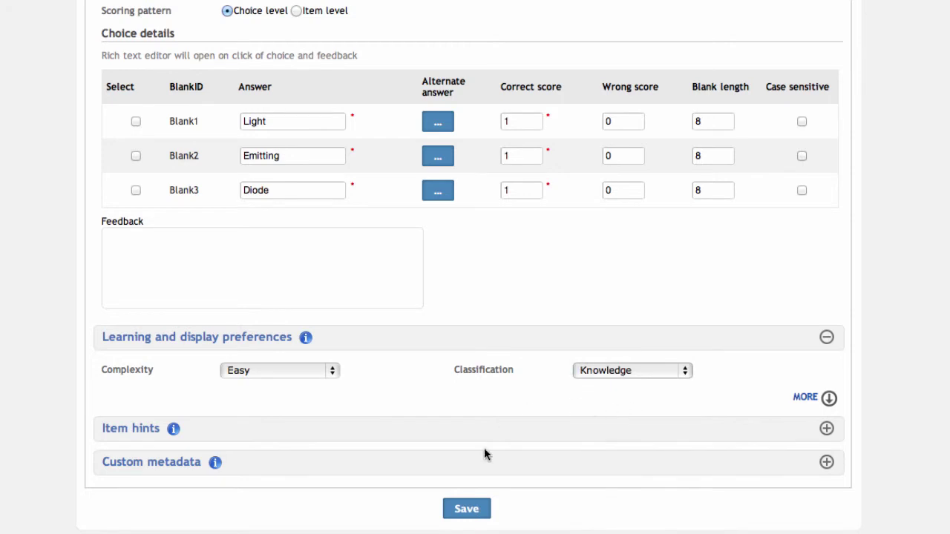
left_click(466, 509)
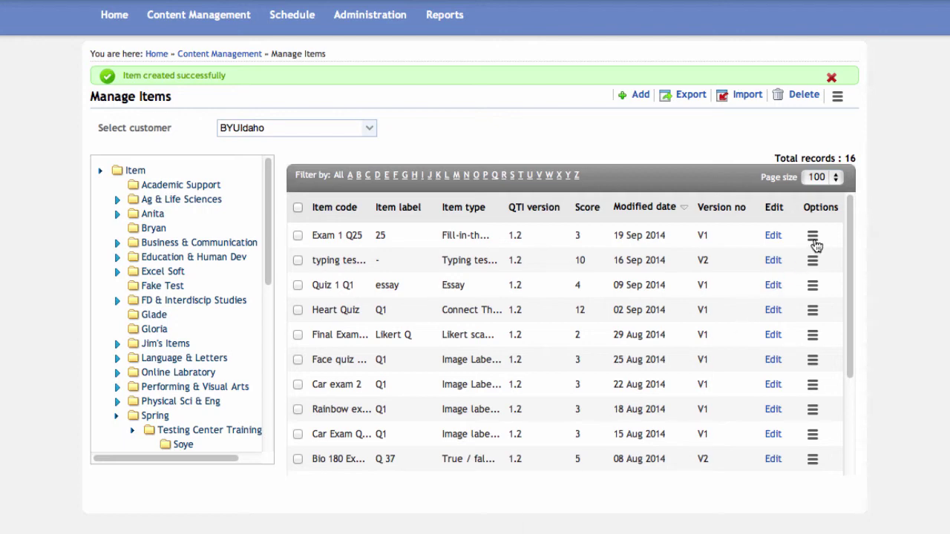
- Preview item Exam 1 Q25 and test it by submitting the answers light, emitting and diode
left_click(813, 237)
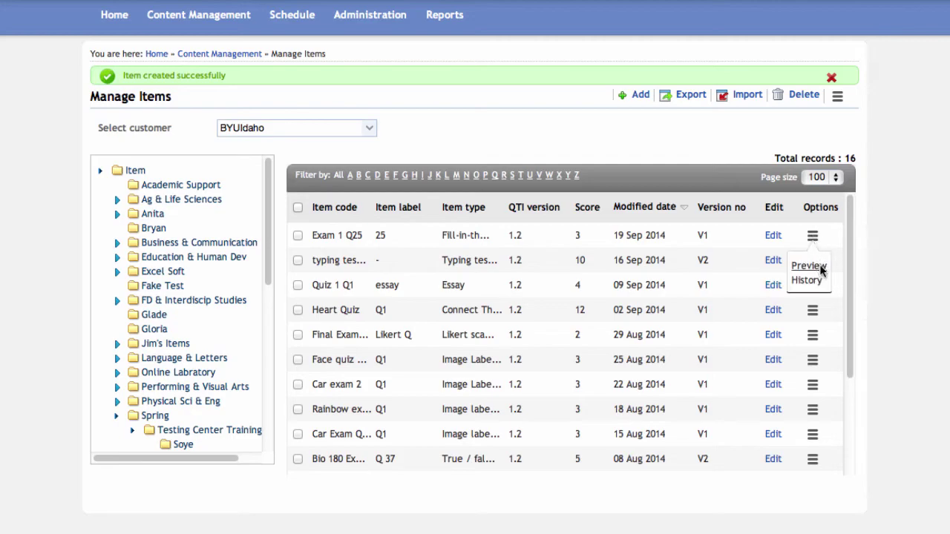
left_click(821, 267)
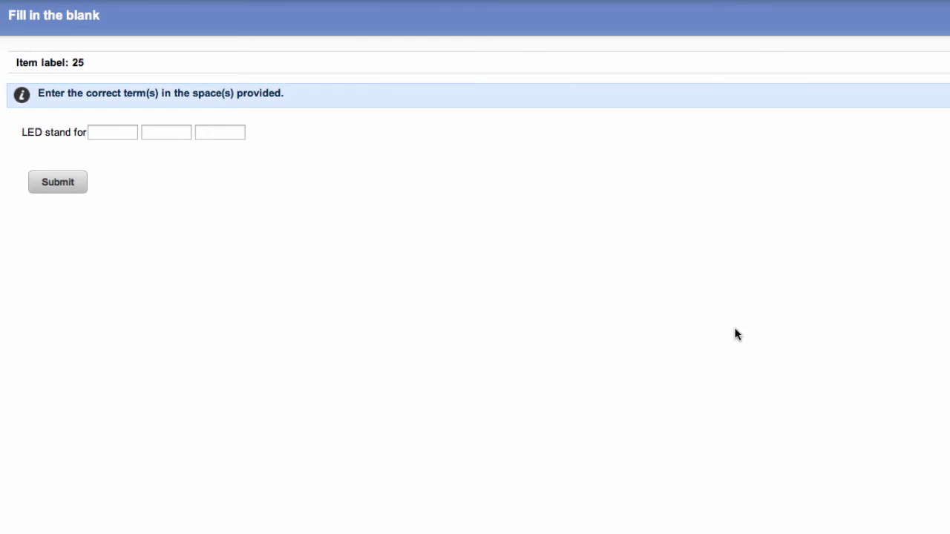
left_click(106, 132)
type("light")
key("Tab")
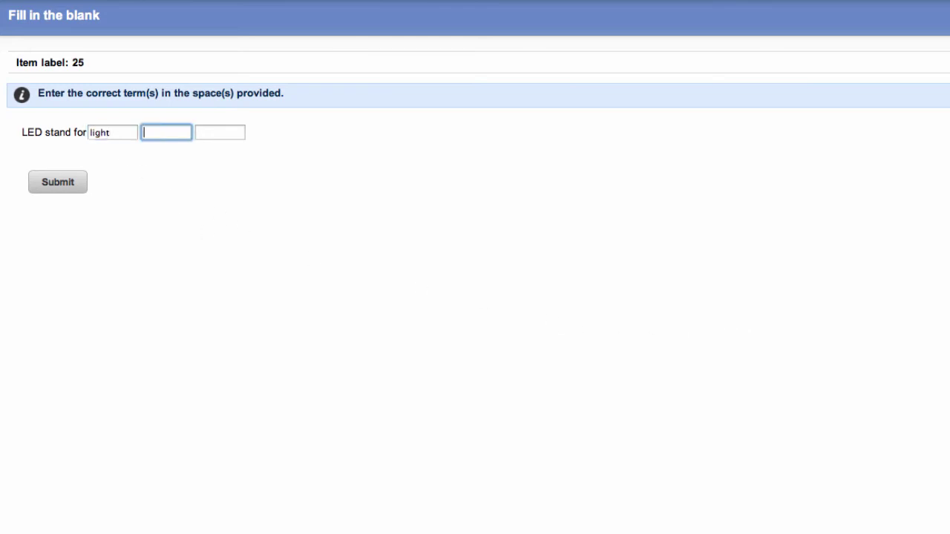
type("emitting")
key("Tab")
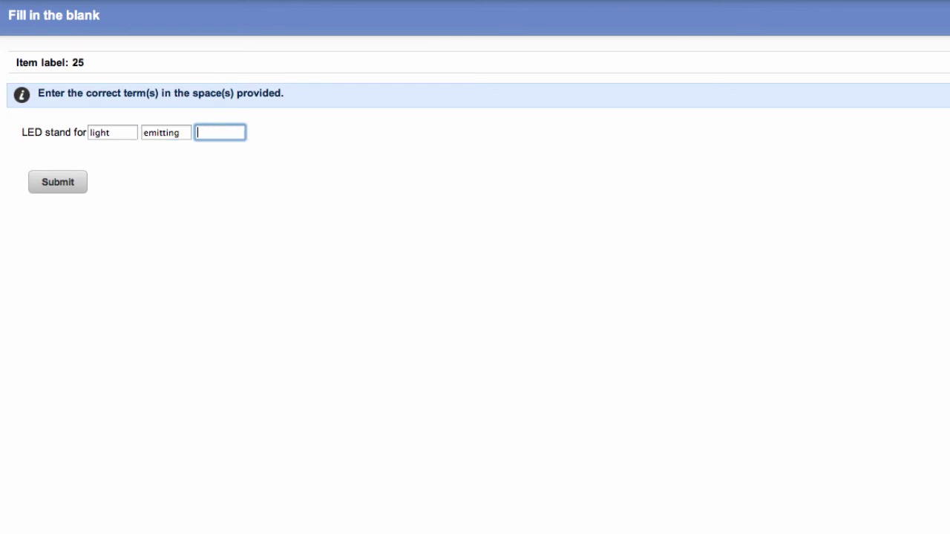
type("diode")
left_click(70, 190)
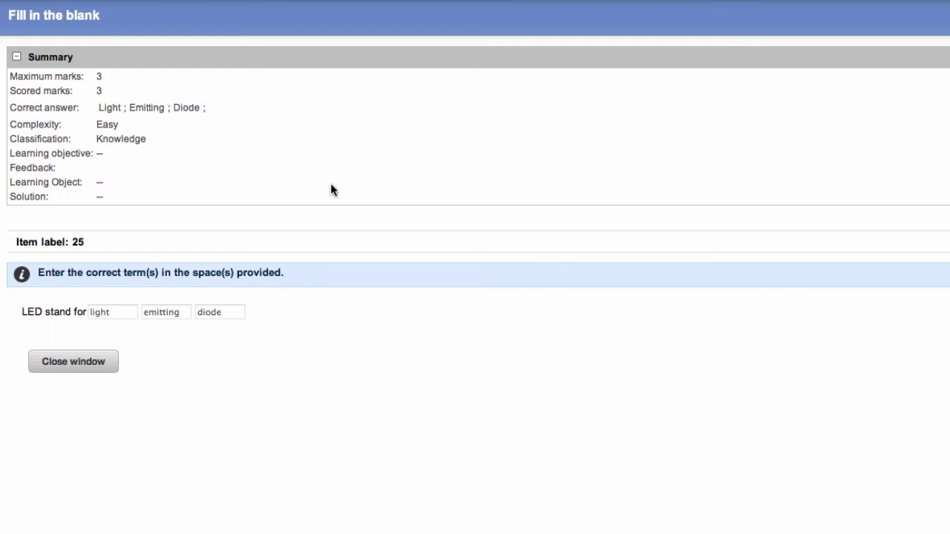
left_click(92, 368)
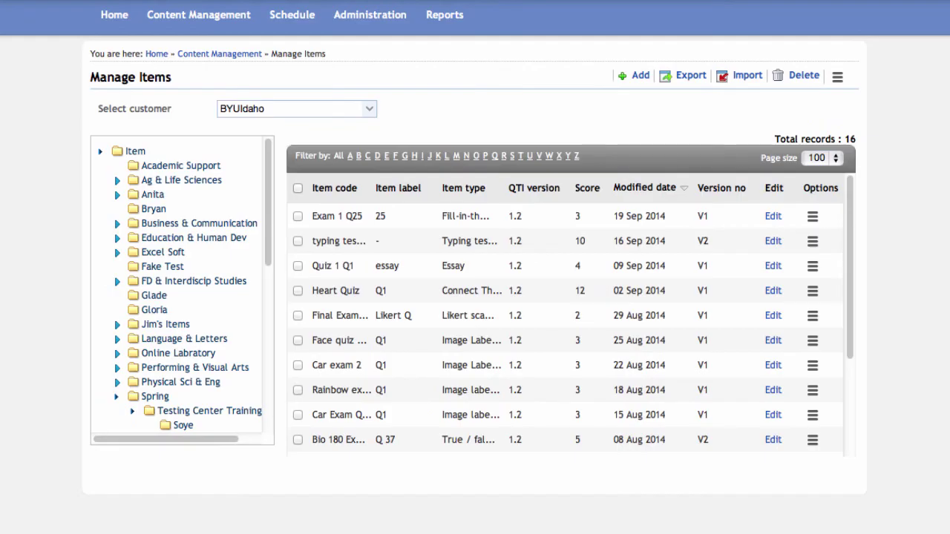
- Open item Exam 1 Q25 for editing with the Edit item option
left_click(774, 217)
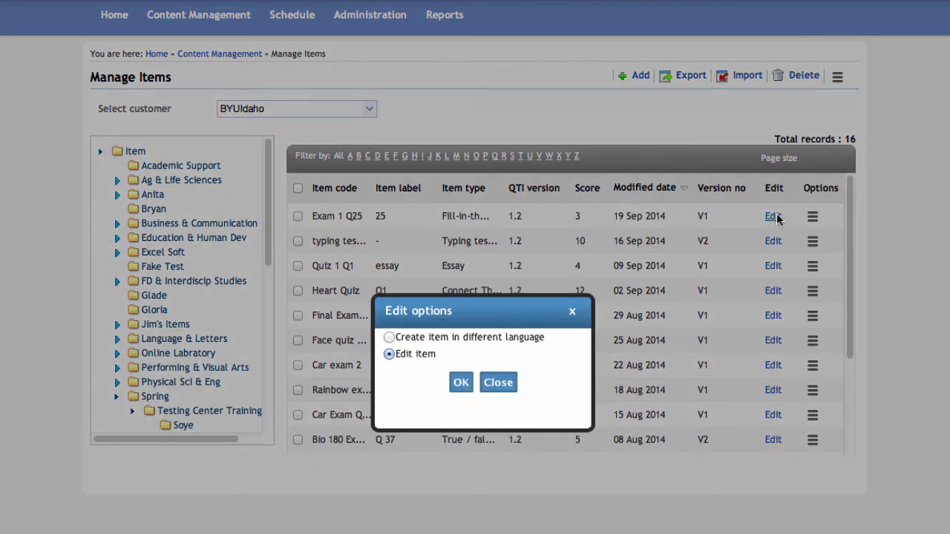
left_click(460, 383)
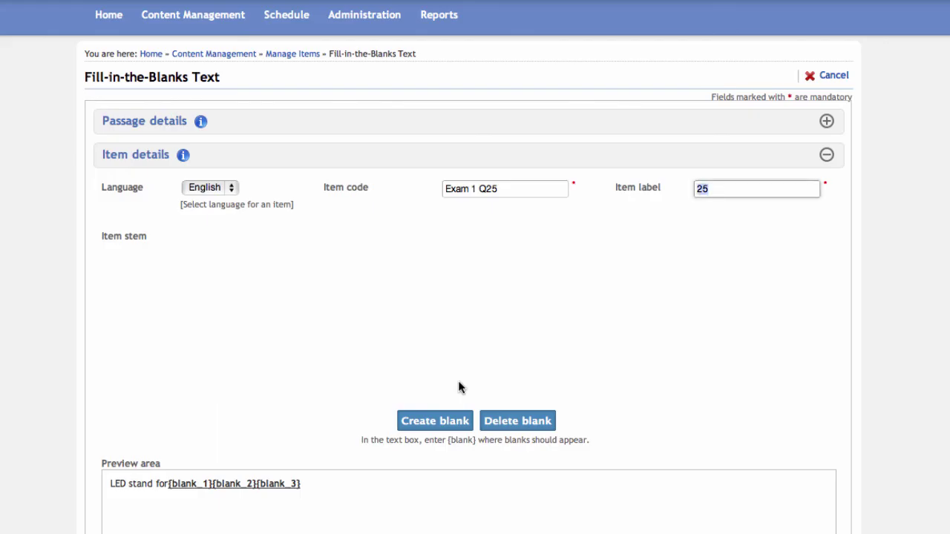